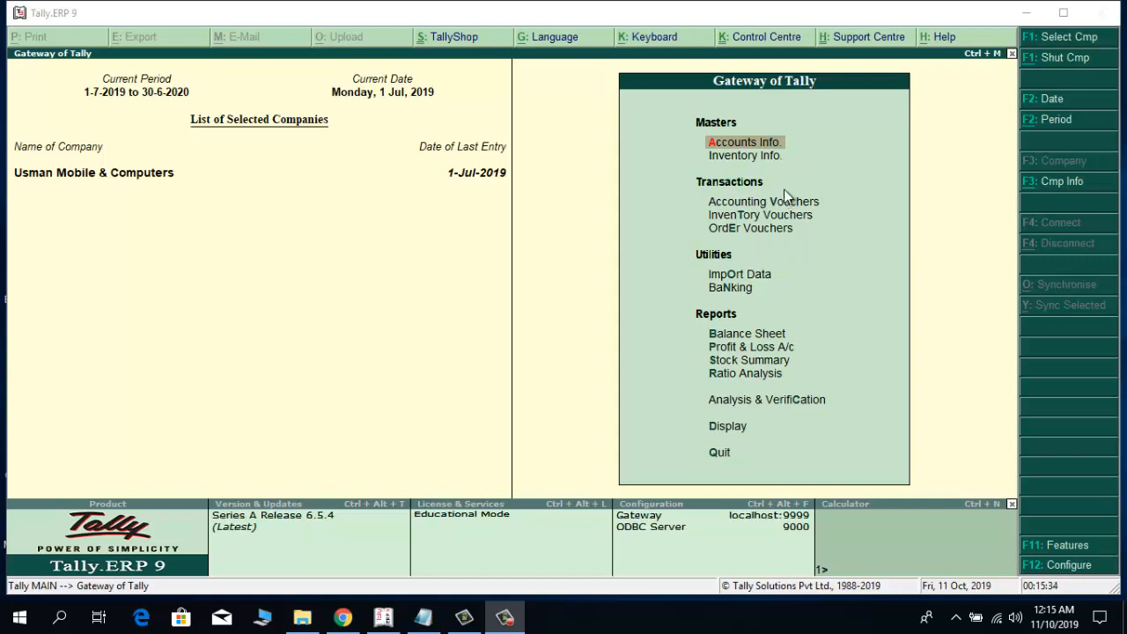
Start a Credit Note accounting voucher with original invoice number 101 dated 1-Jul-2019.
click(763, 208)
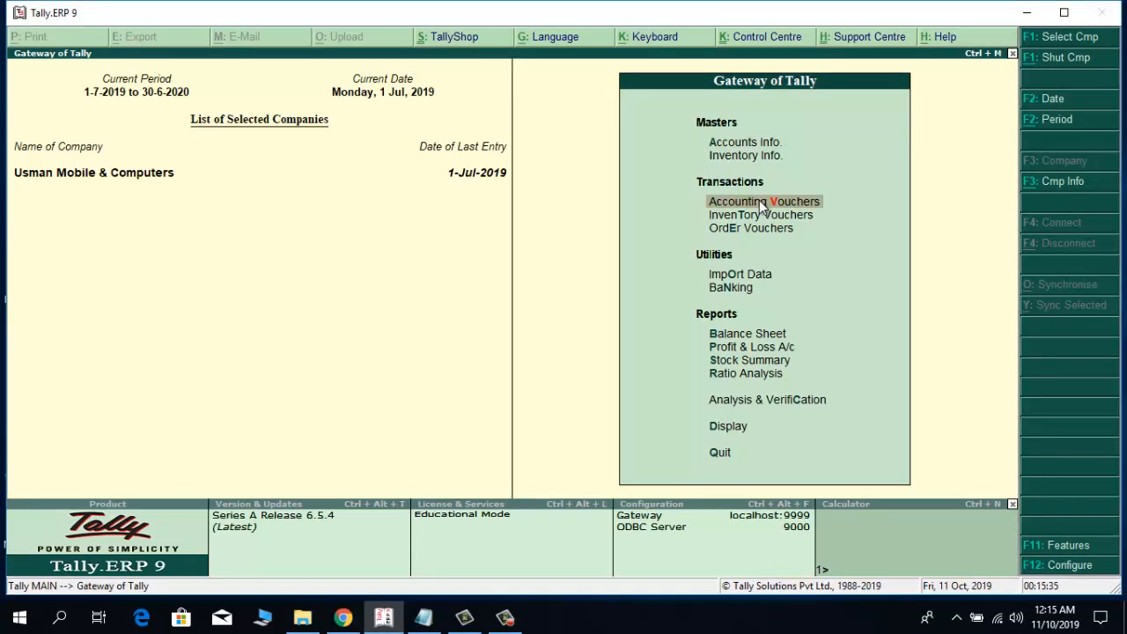
click(763, 205)
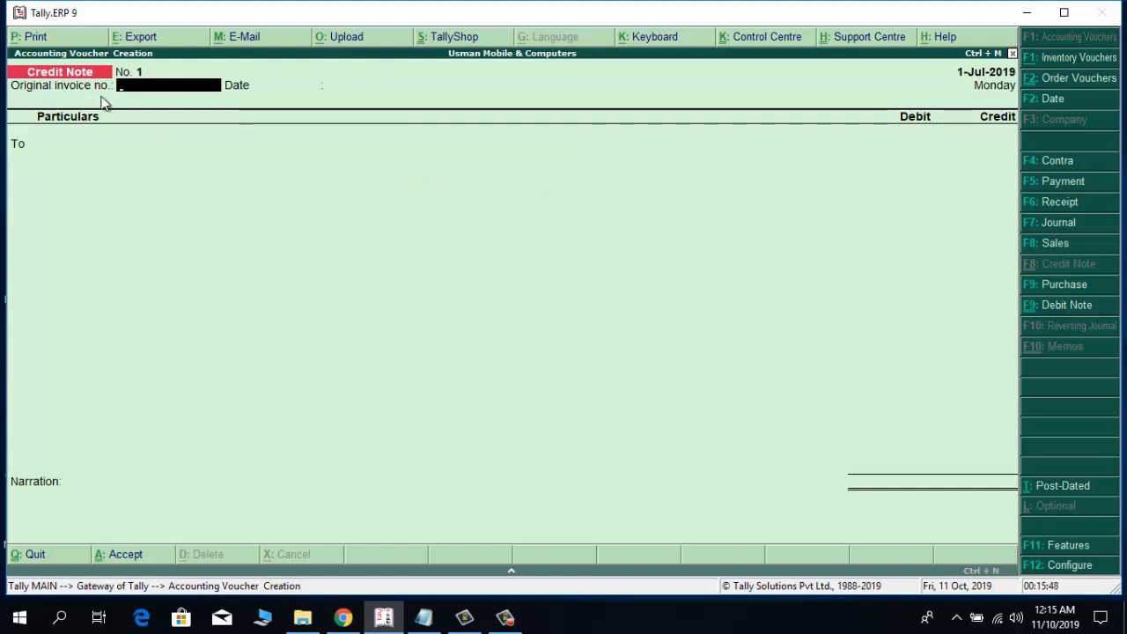
text(101)
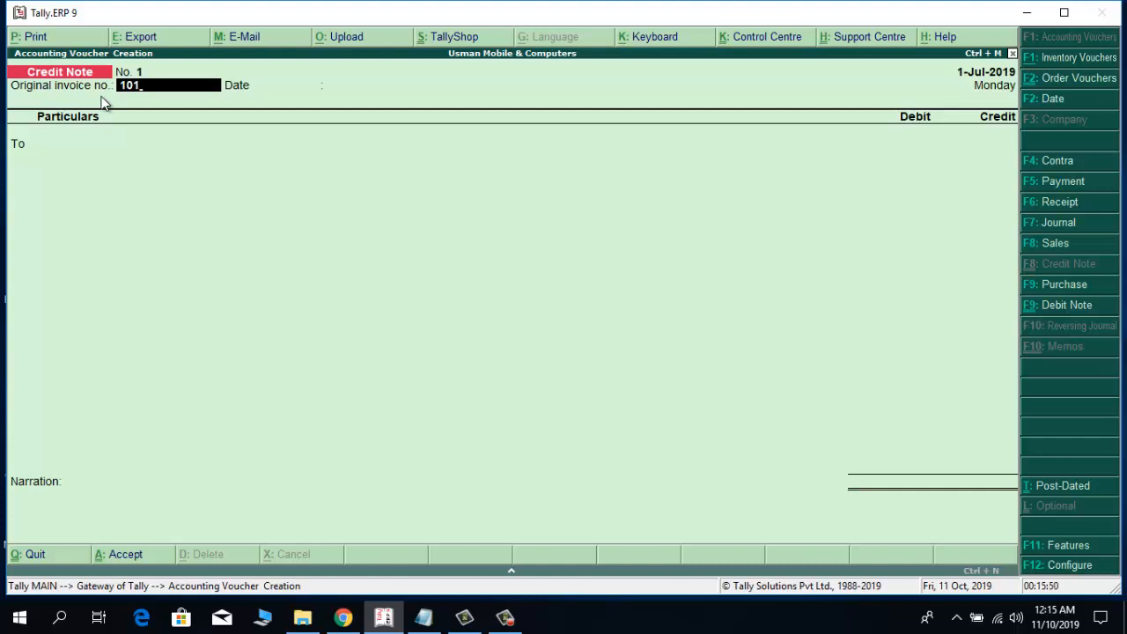
key(Return)
key(Return)
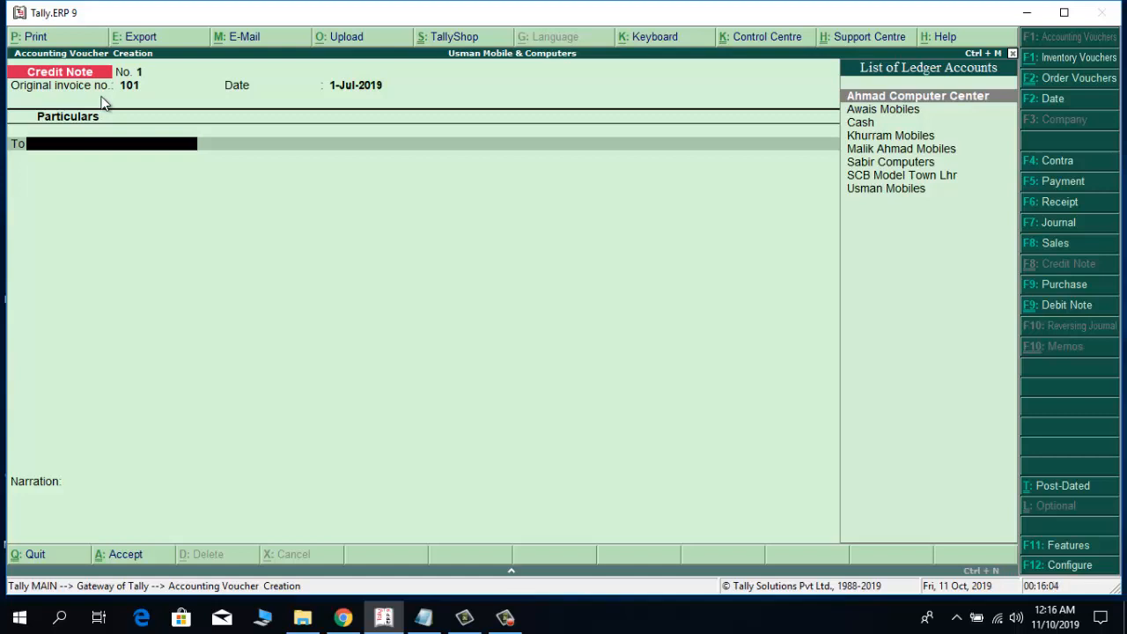
Credit the Ahmad Computer Center ledger with 84,240 in the credit note.
key(Return)
key(Return)
key(Return)
key(Return)
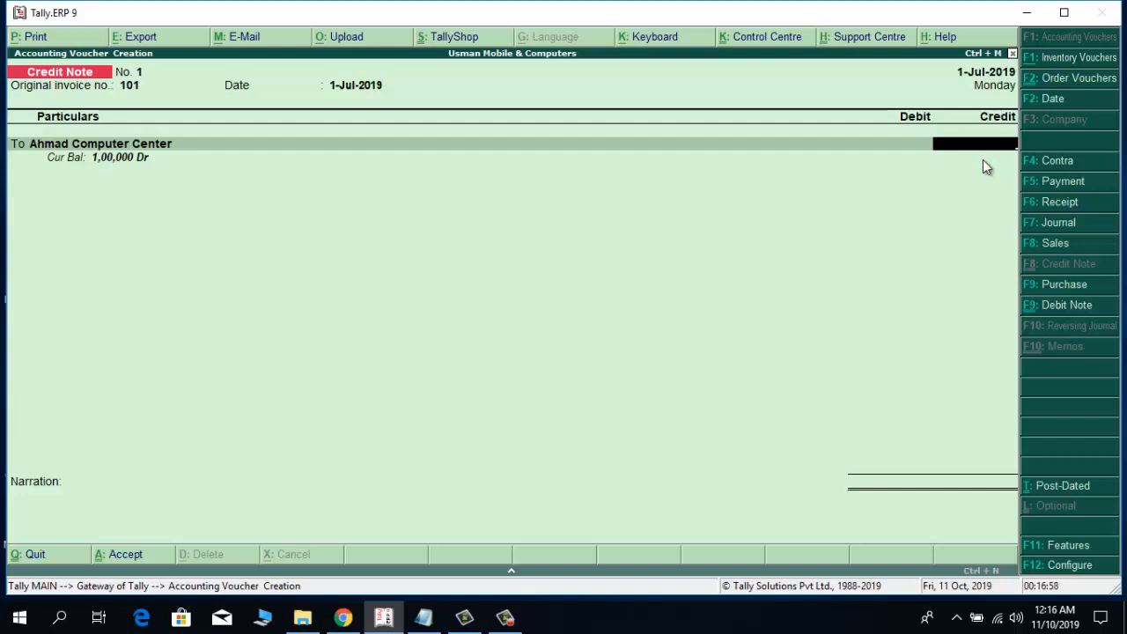
text(4240)
key(Return)
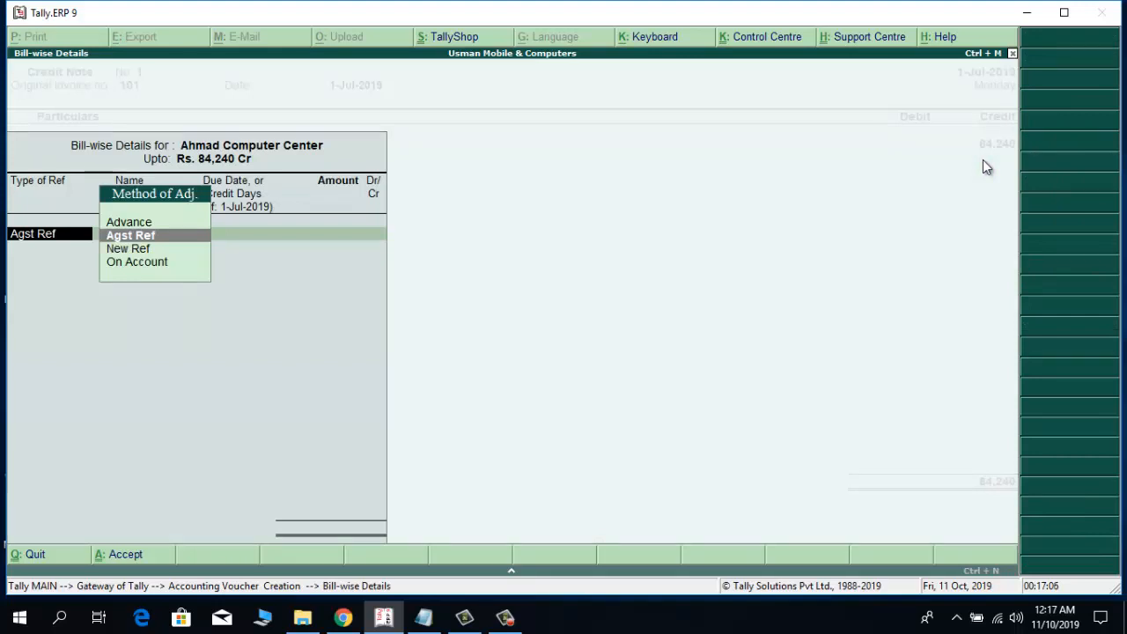
Adjust the full 84,240 credit as Agst Ref against pending bill 1 of Ahmad Computer Center.
key(Return)
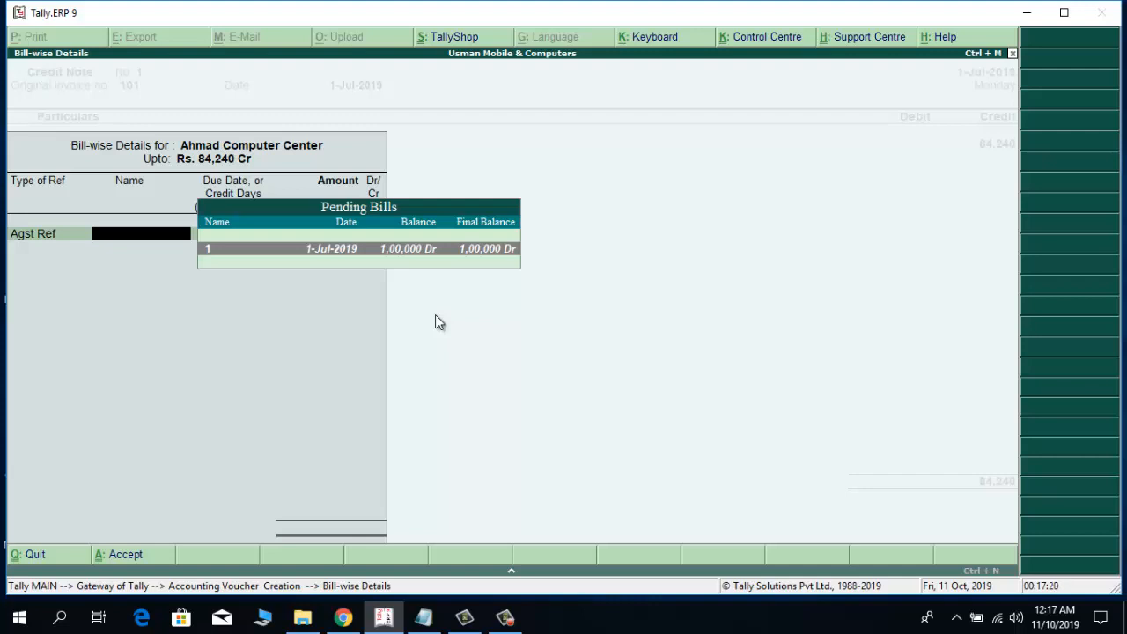
key(Return)
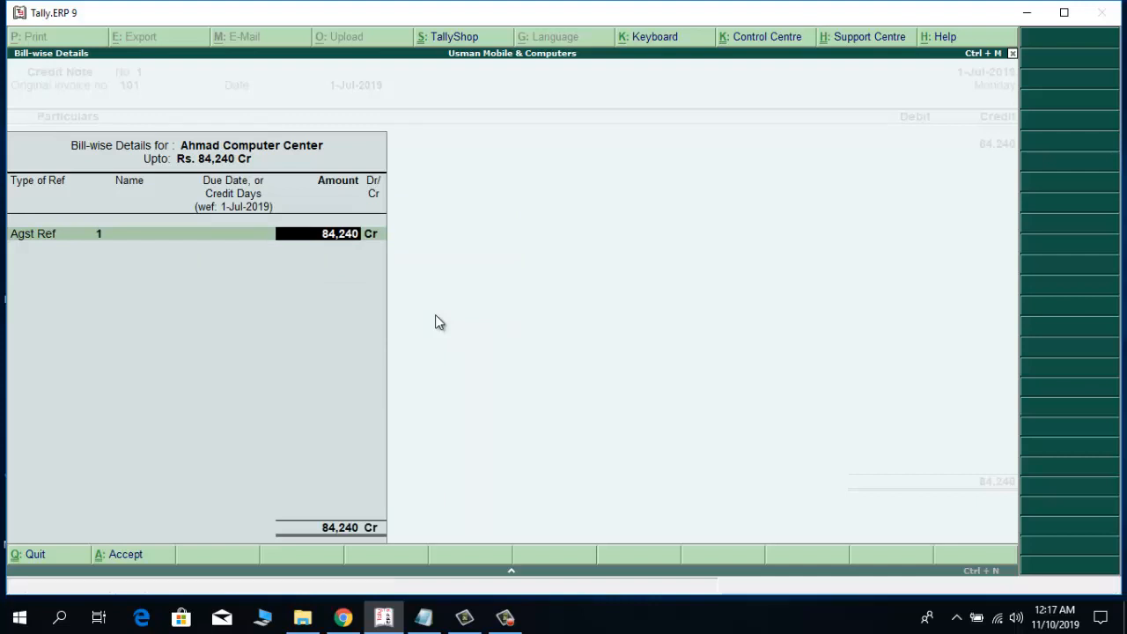
key(Return)
key(Return)
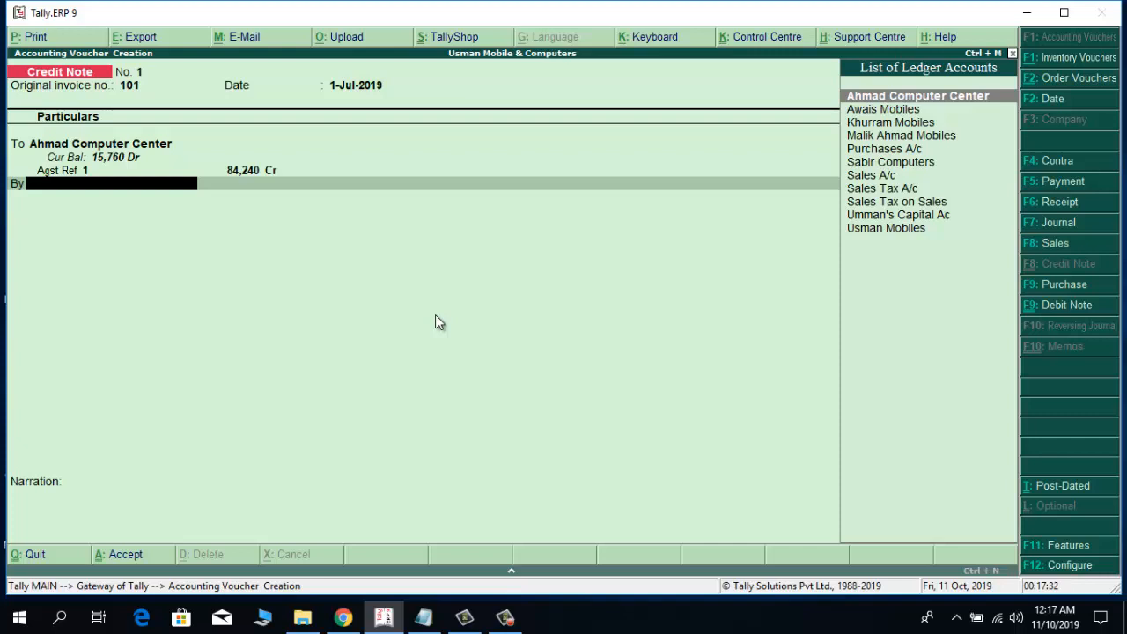
Choose Sales A/c as the debit ledger on the credit note's By line.
key(Down)
key(Down)
key(Down)
key(Down)
key(Down)
key(Down)
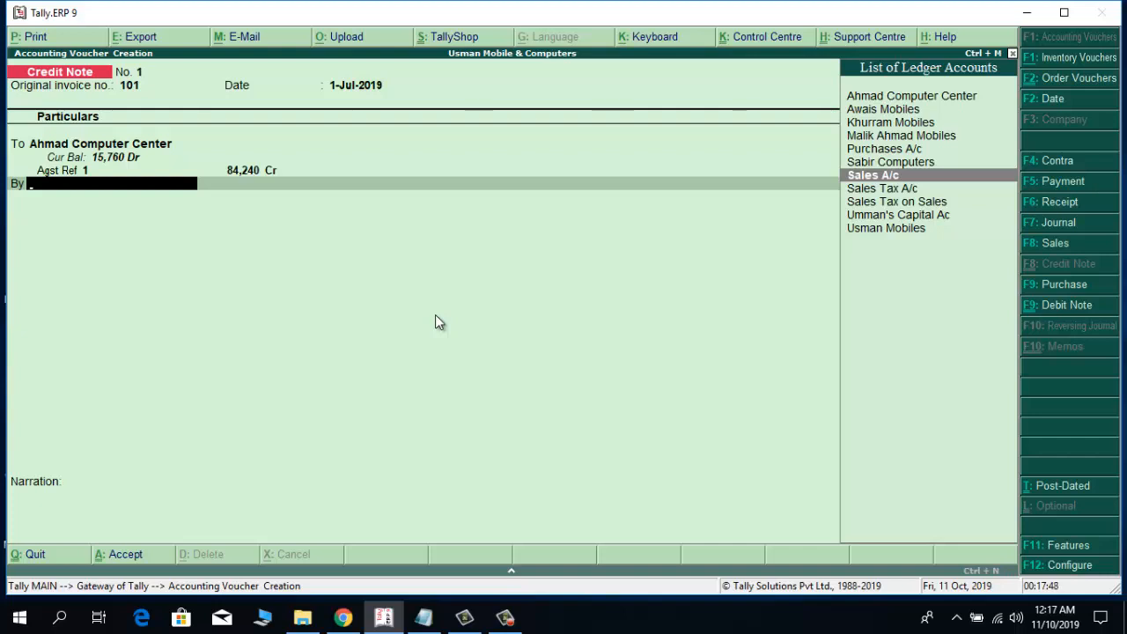
key(Return)
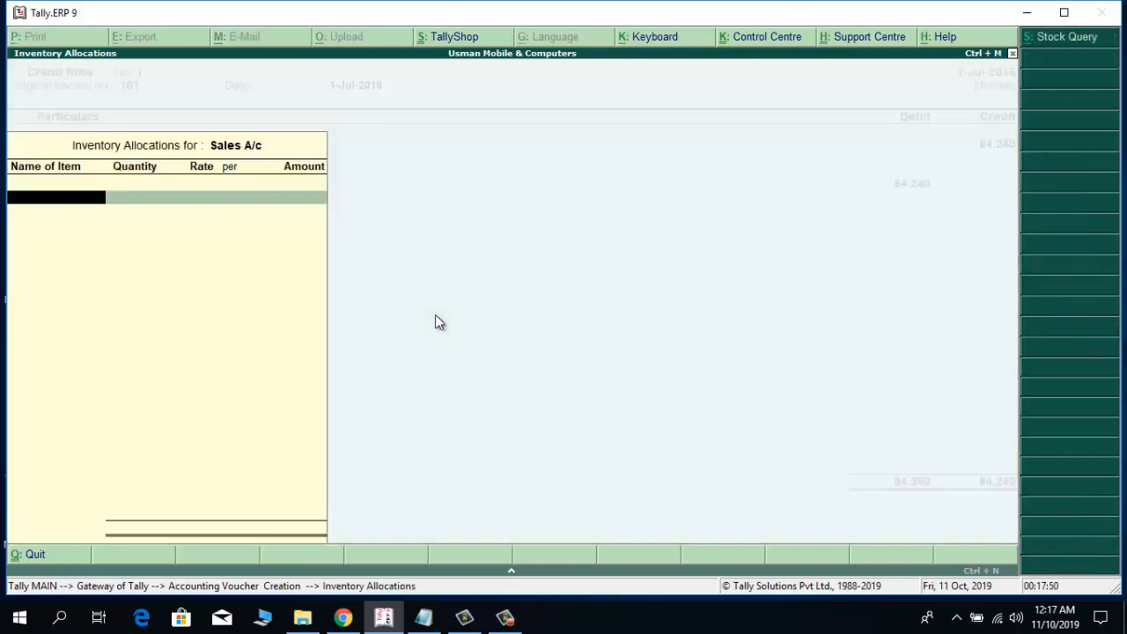
Allocate 1 Pcs of Laptop Dell Inspiron J7 at a rate of 72,000 to Sales A/c, with the order number Not Applicable.
text(L)
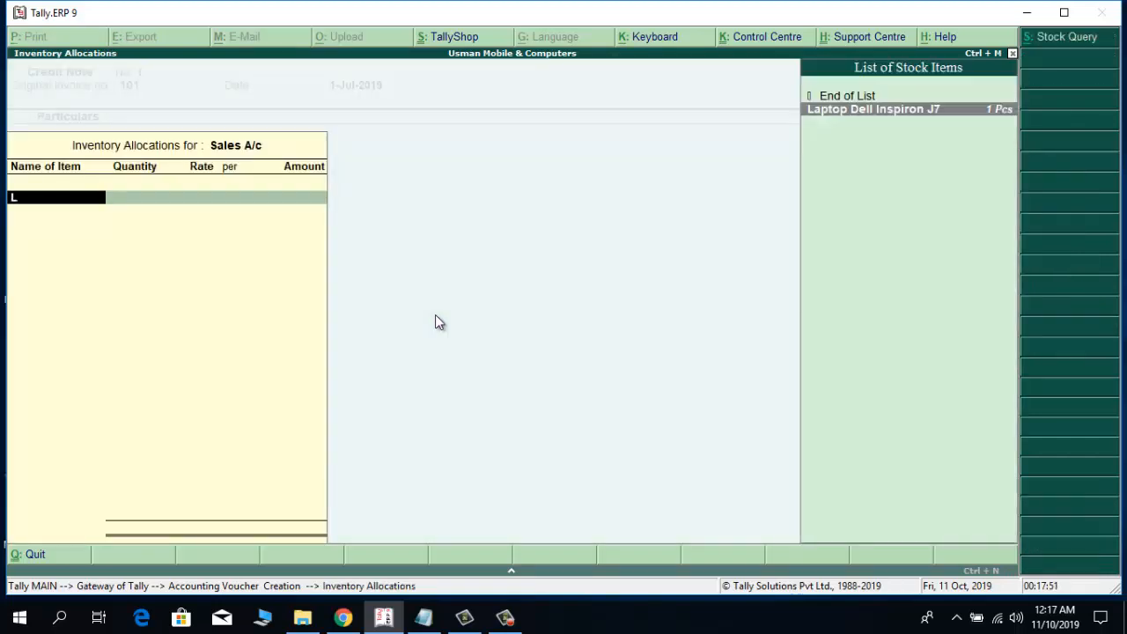
key(Return)
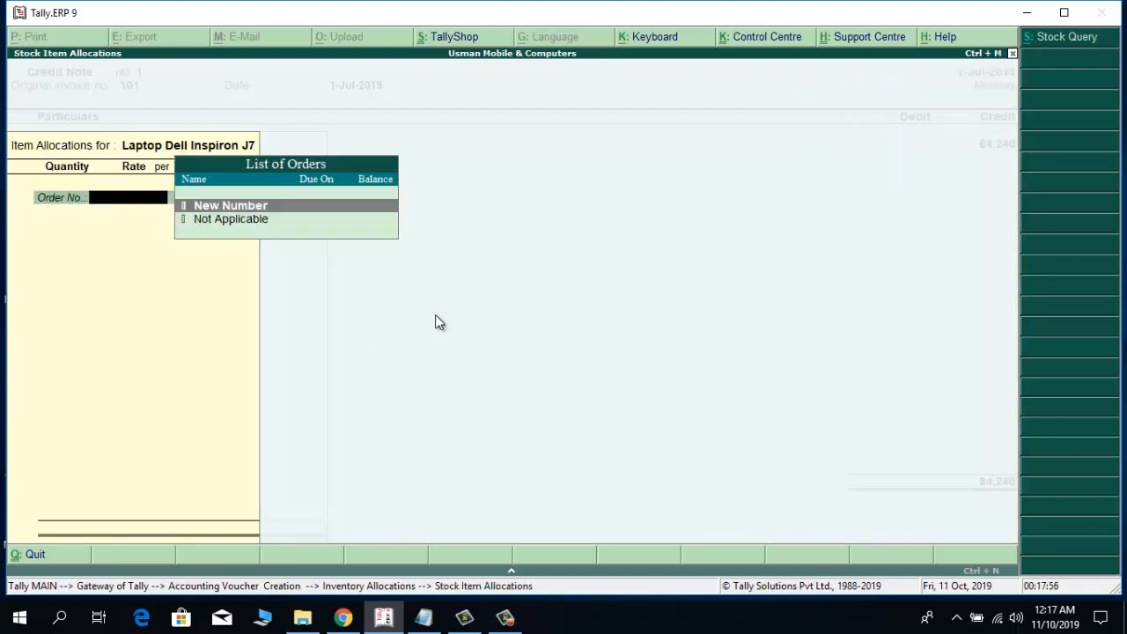
key(Down)
key(Return)
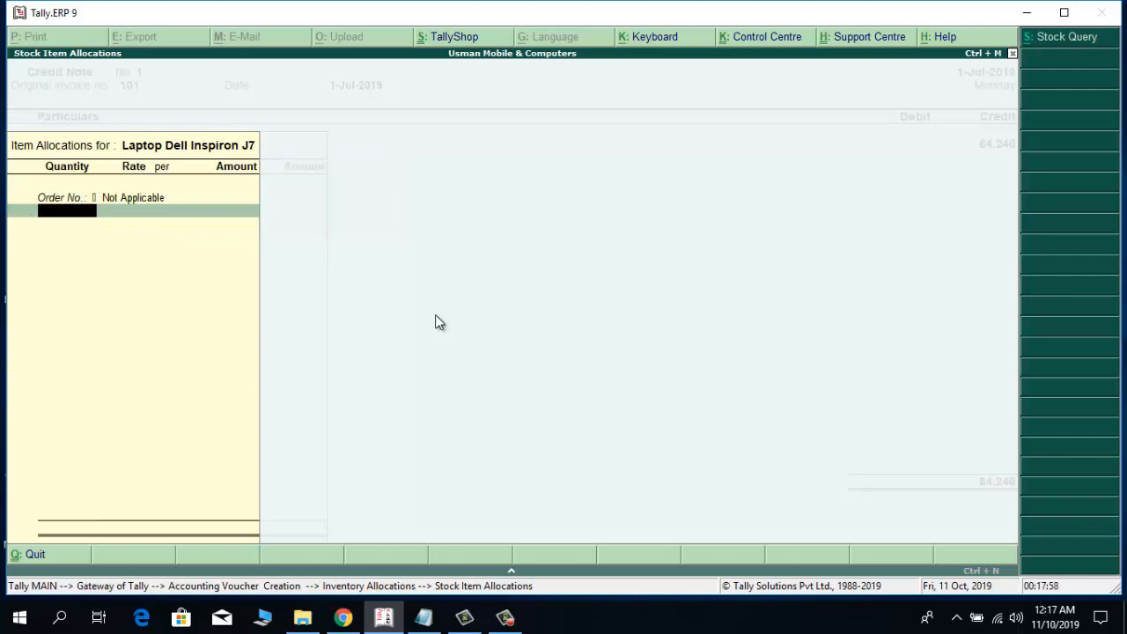
text(1)
key(Return)
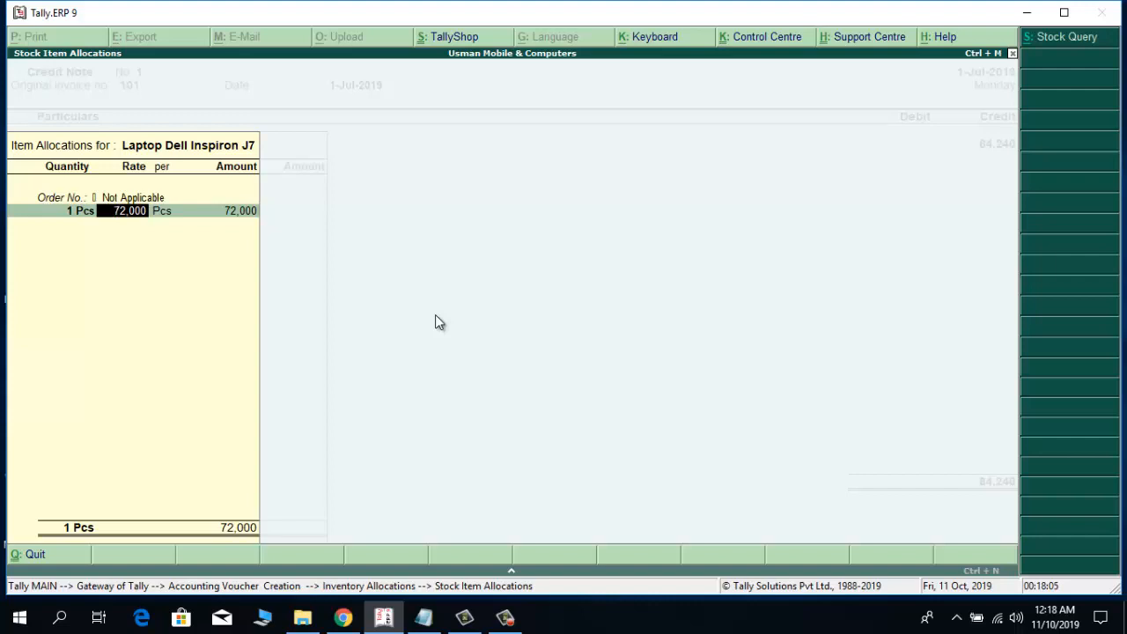
key(Return)
key(Return)
key(Return)
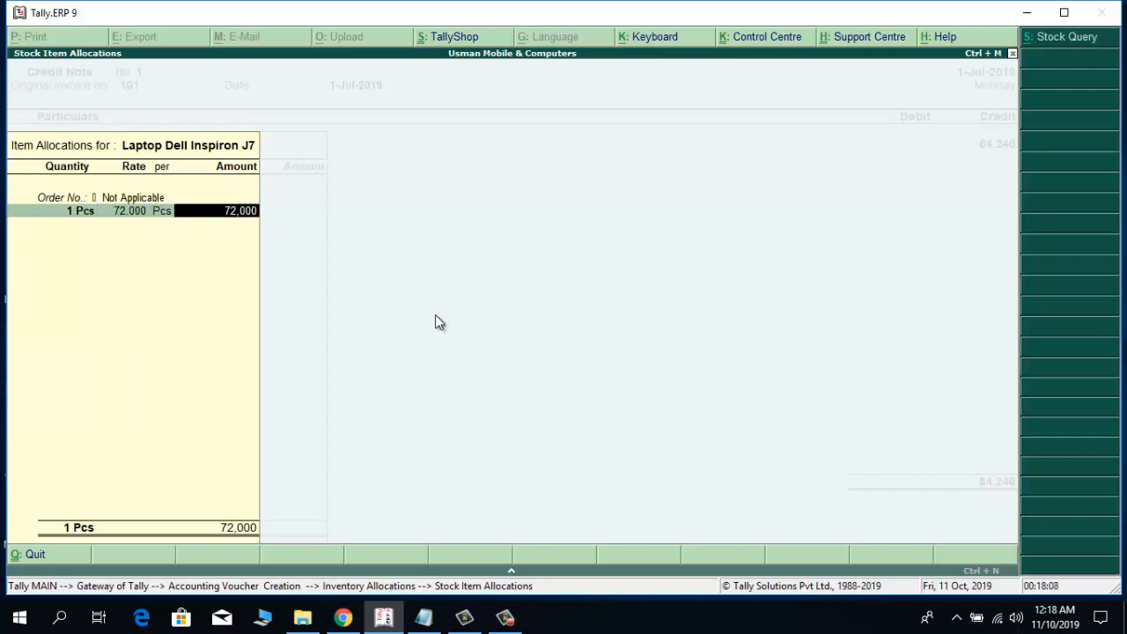
key(Return)
key(Return)
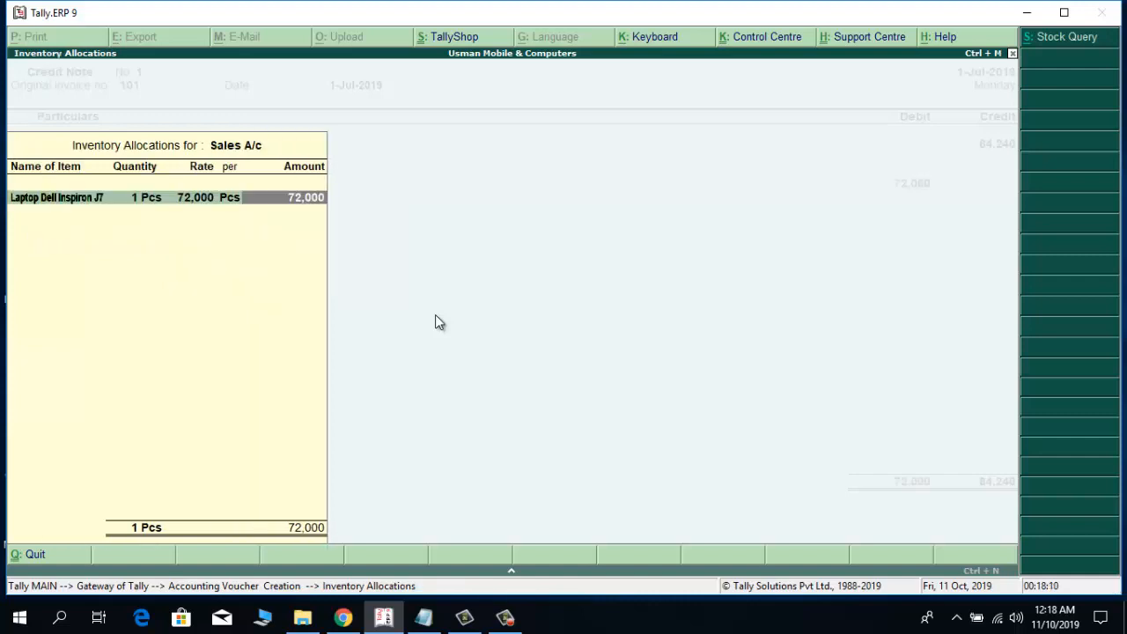
key(Return)
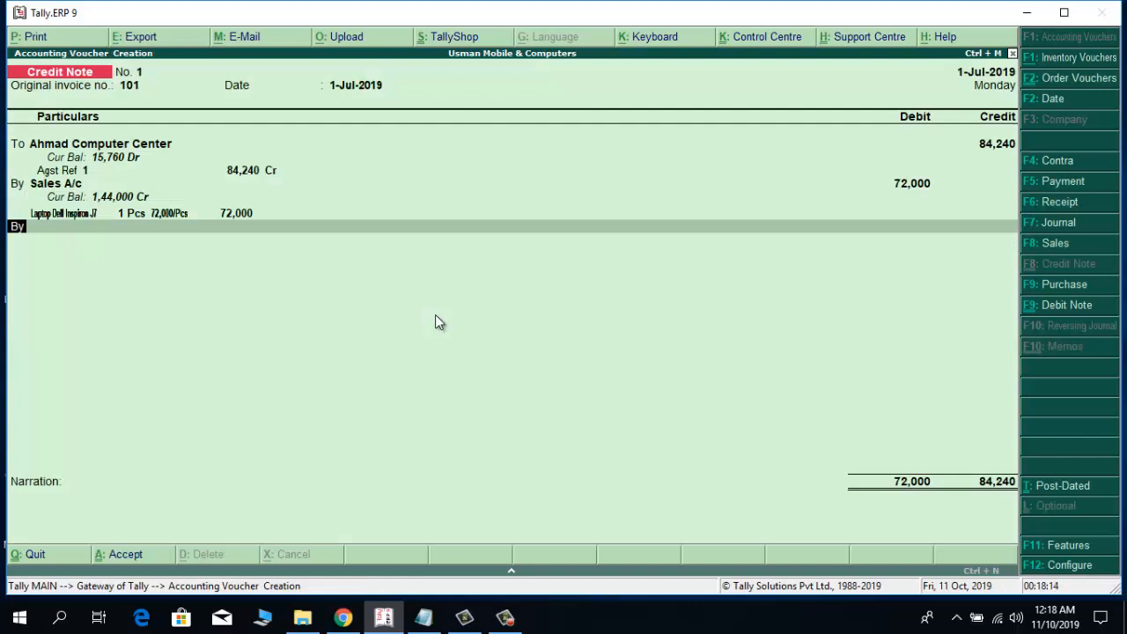
Debit Sales Tax A/c with 12,240 on the next By line, without allocating any stock item.
key(Return)
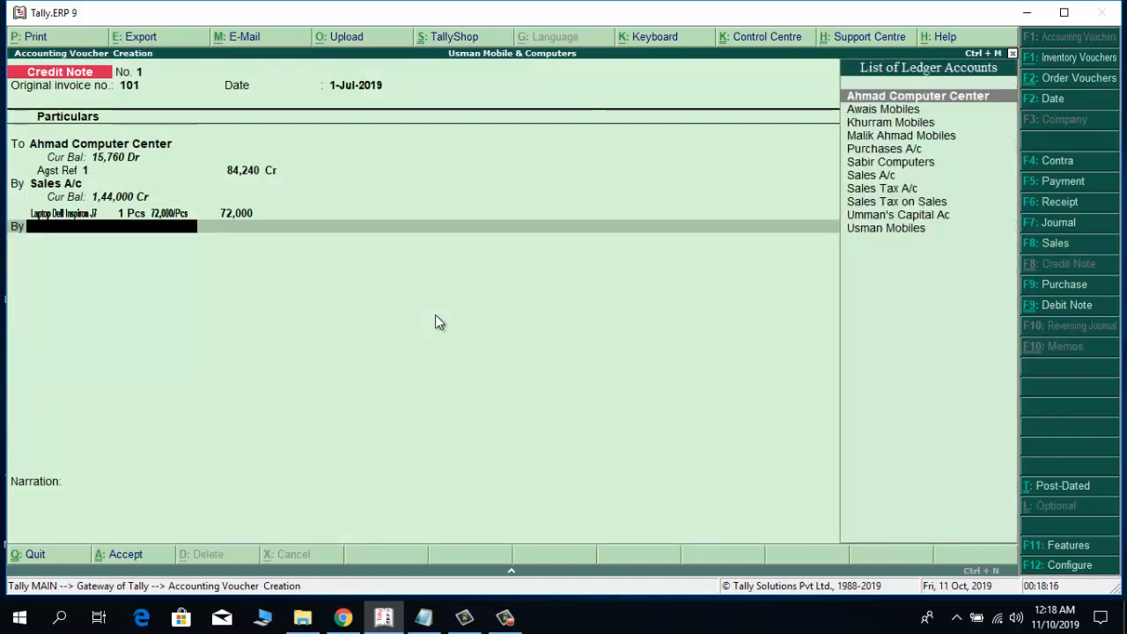
key(Down)
key(Down)
key(Down)
key(Down)
key(Down)
key(Down)
key(Down)
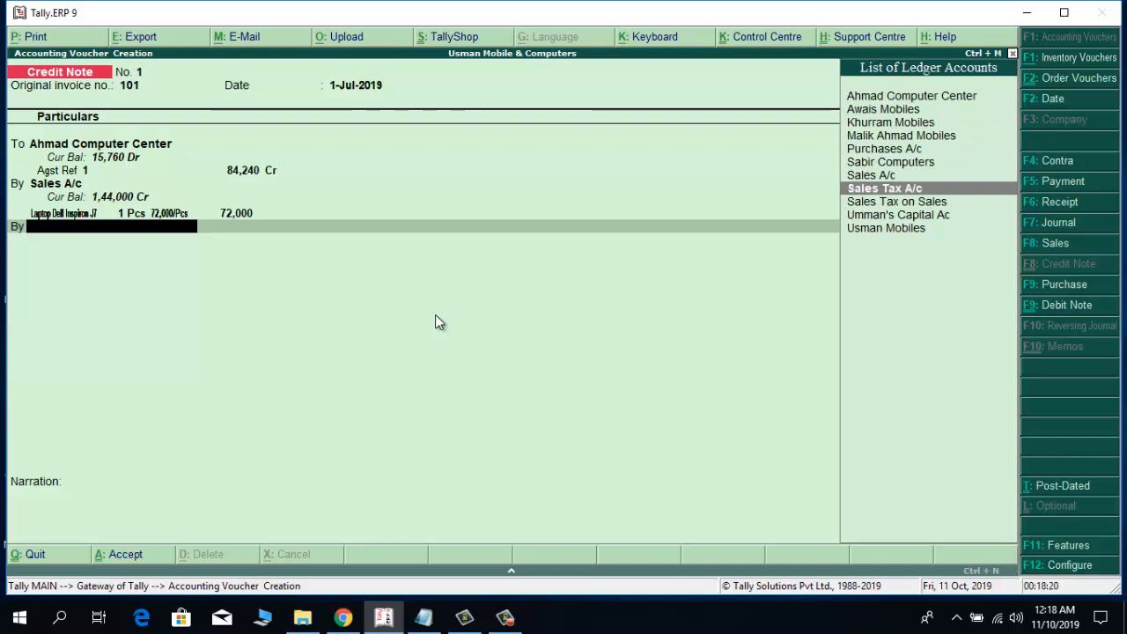
key(Return)
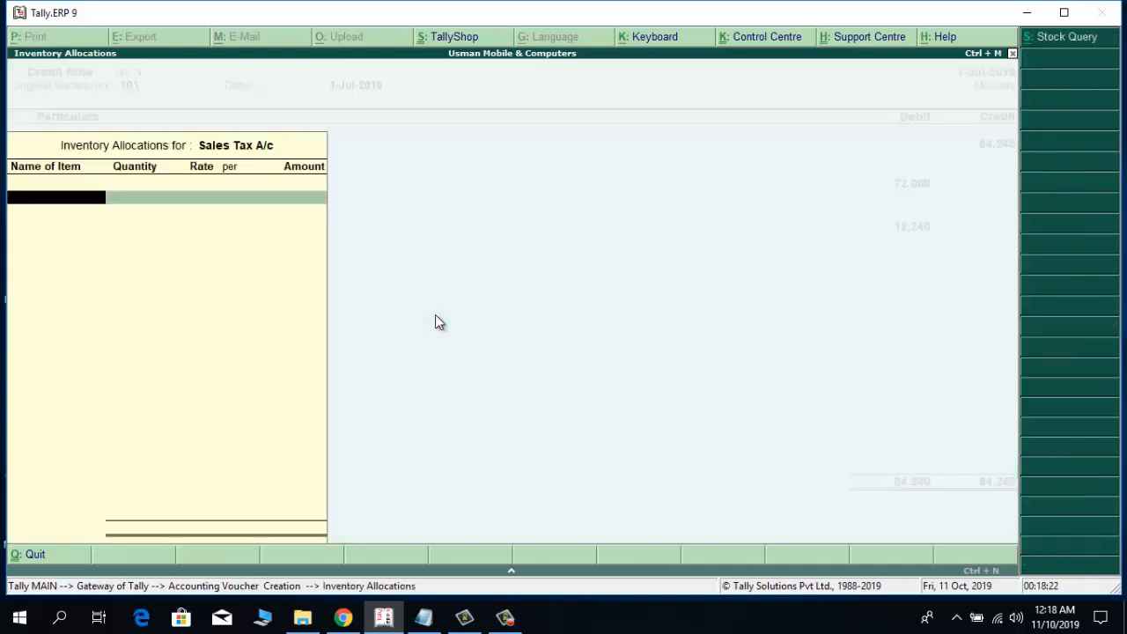
key(Return)
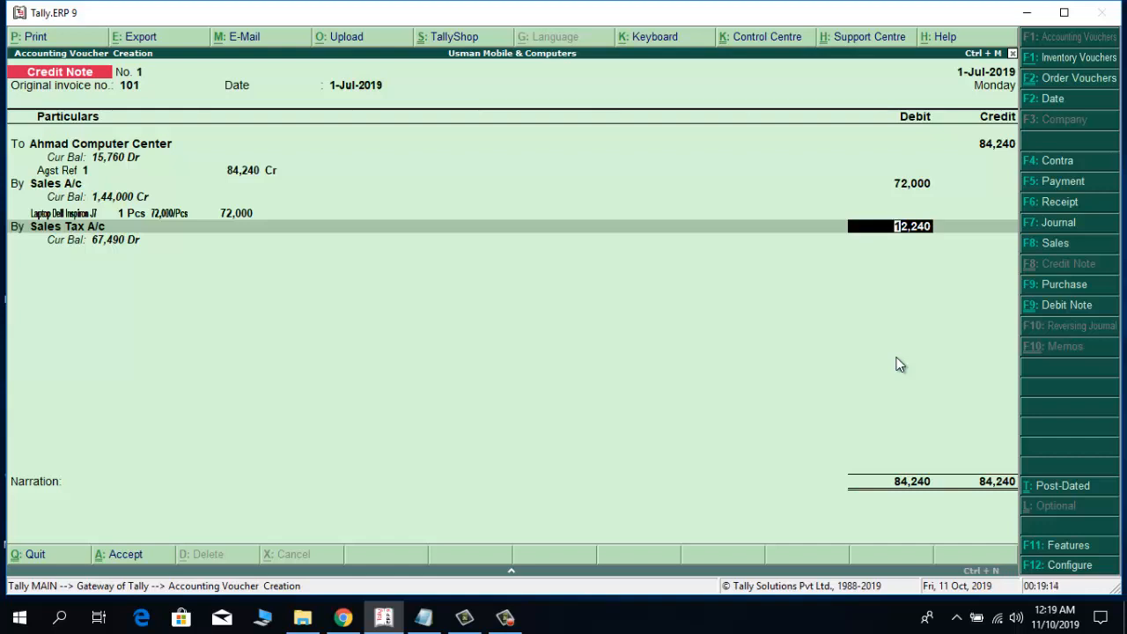
key(Return)
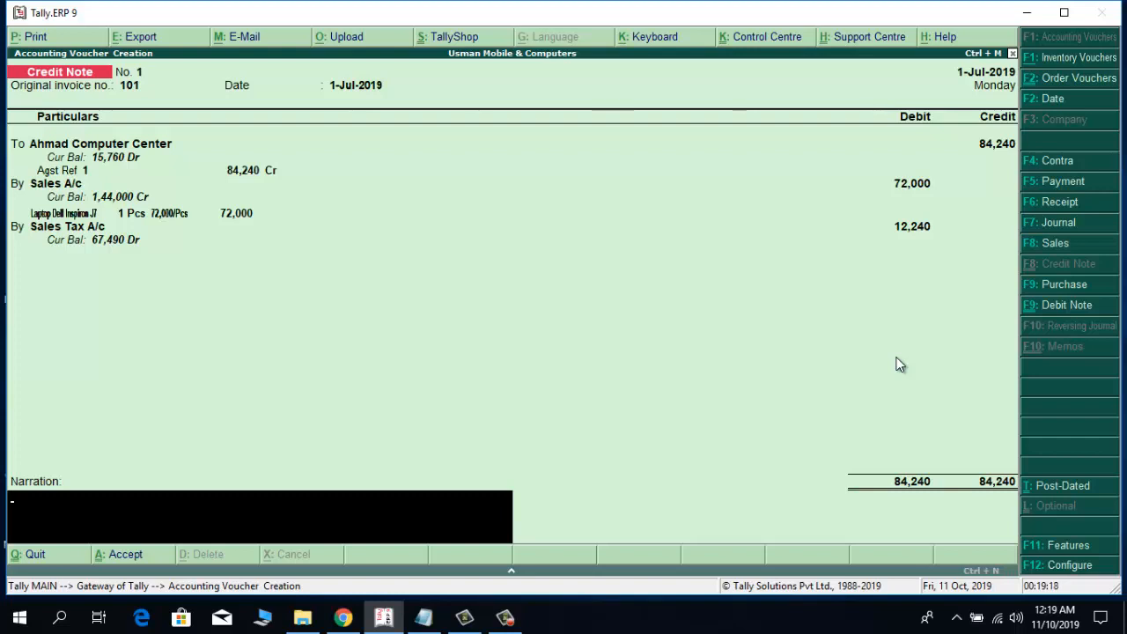
Enter the narration "One Laptop Returned & Adjusted" for the credit note.
text(One Lap)
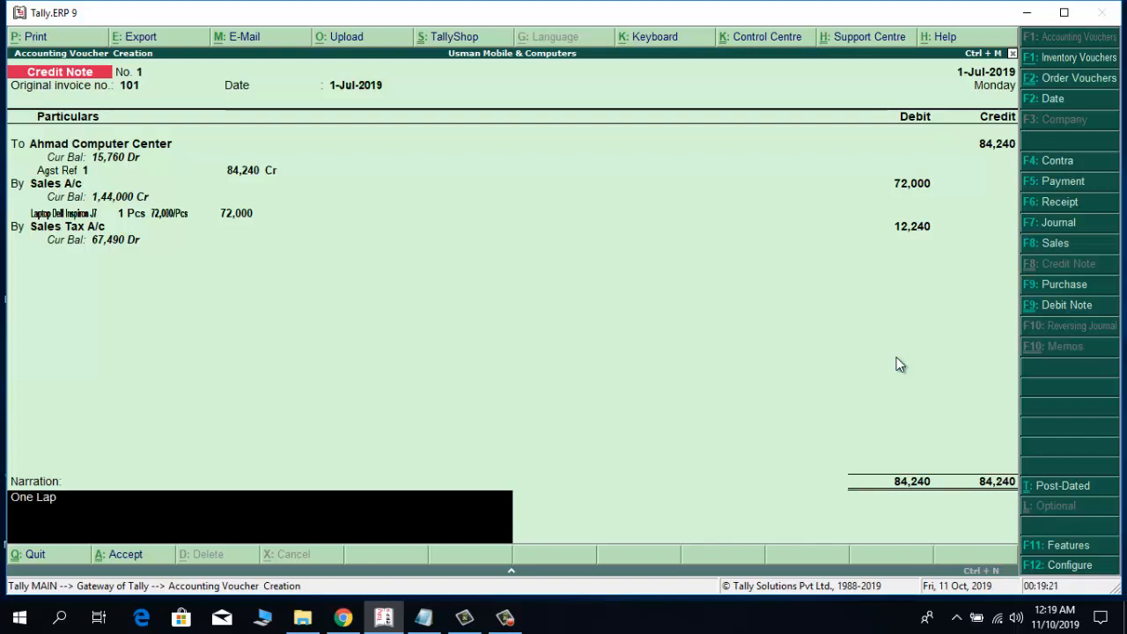
text(top Re)
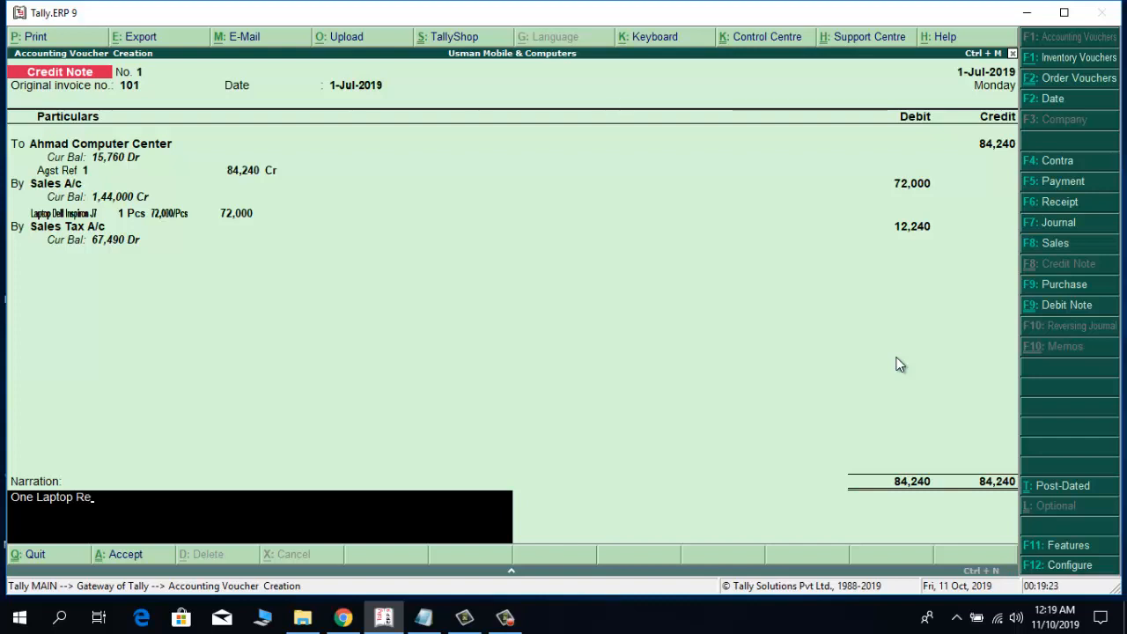
text(turned)
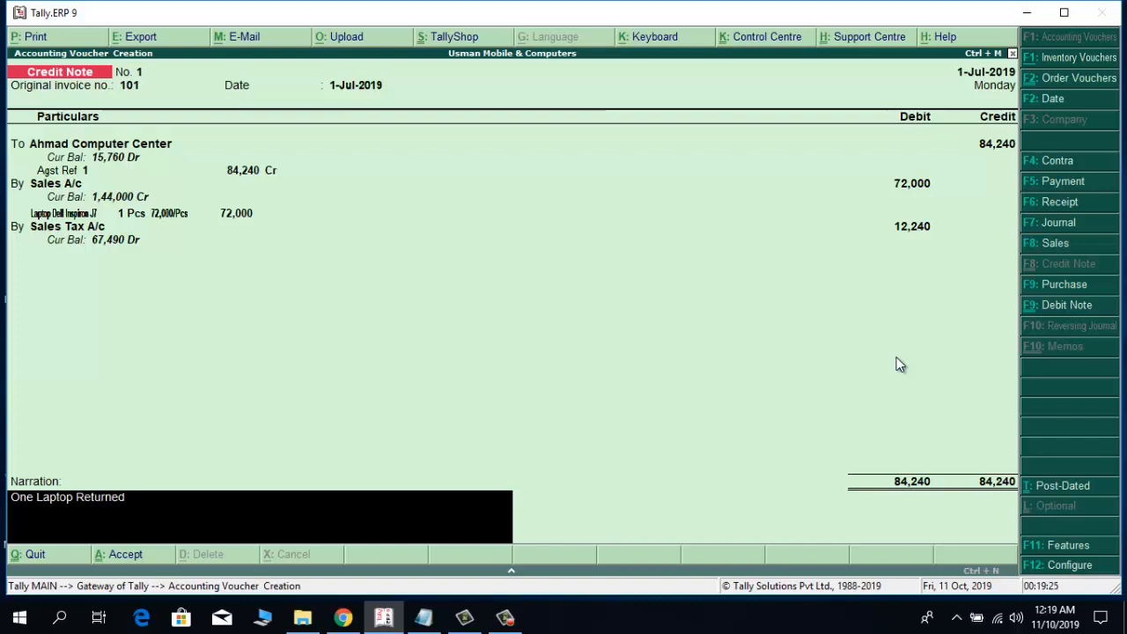
text( & Adjusted)
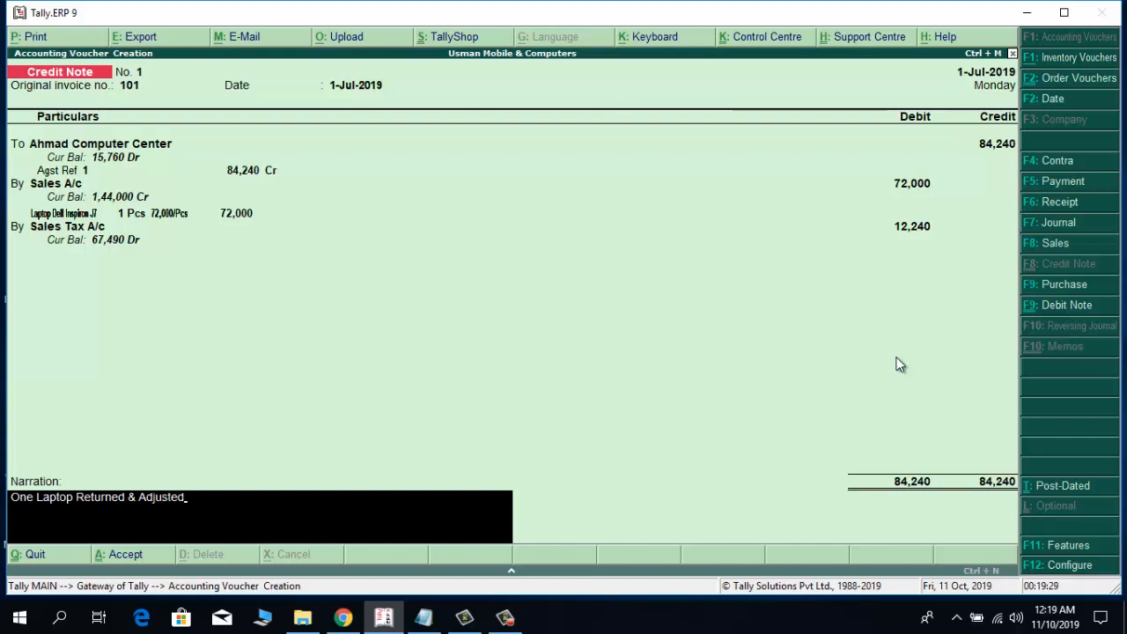
Accept the completed credit note and leave voucher creation for the Gateway of Tally.
key(Return)
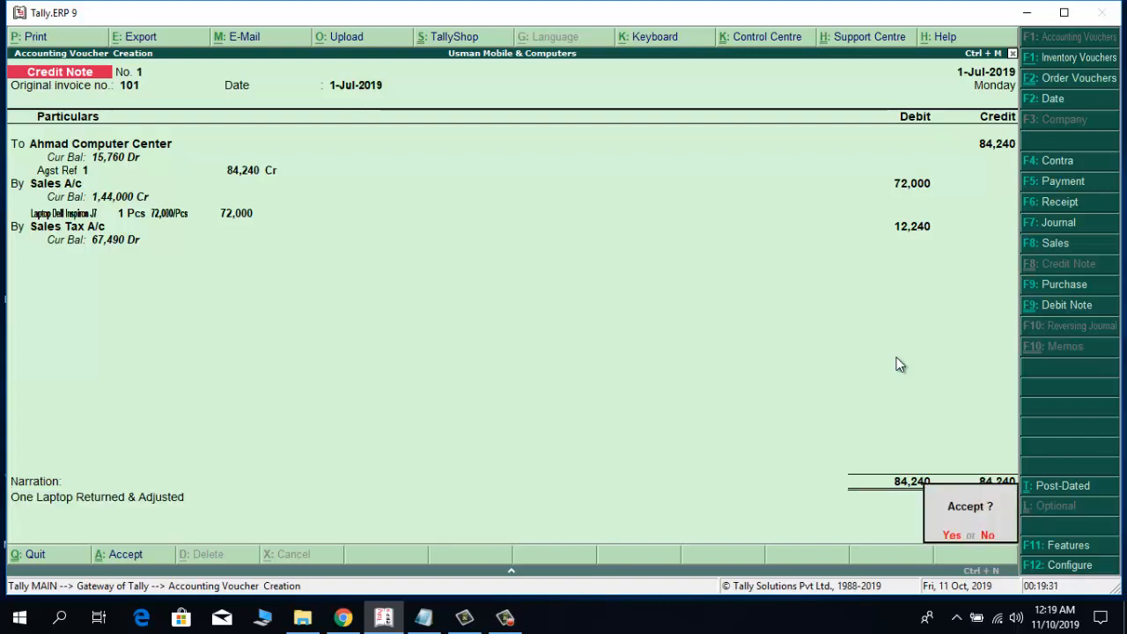
key(Return)
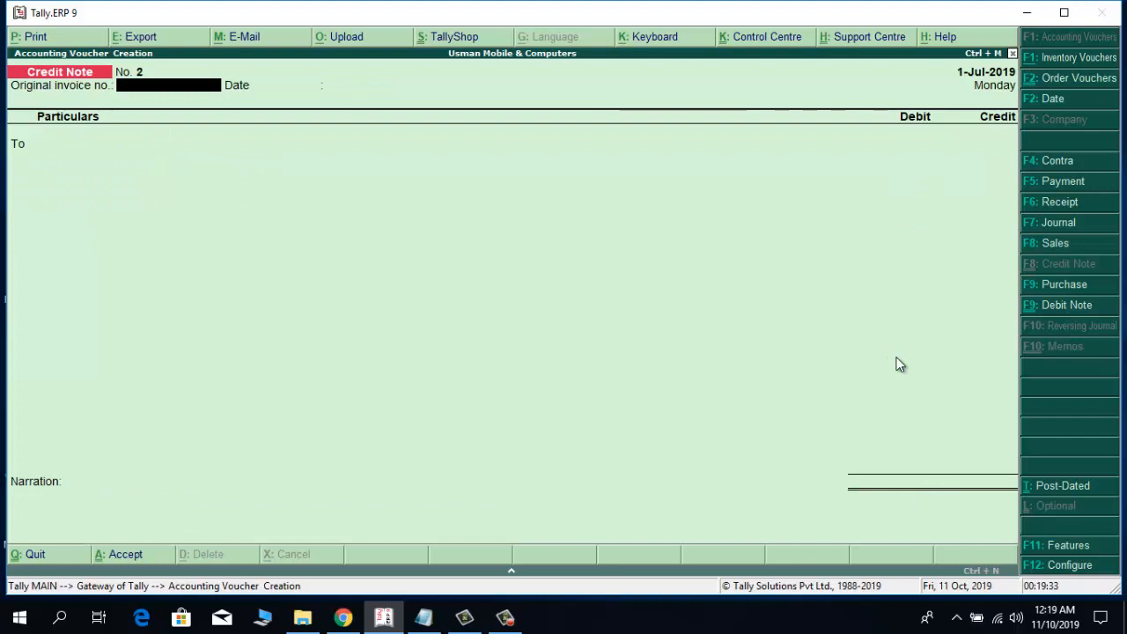
key(Escape)
key(Return)
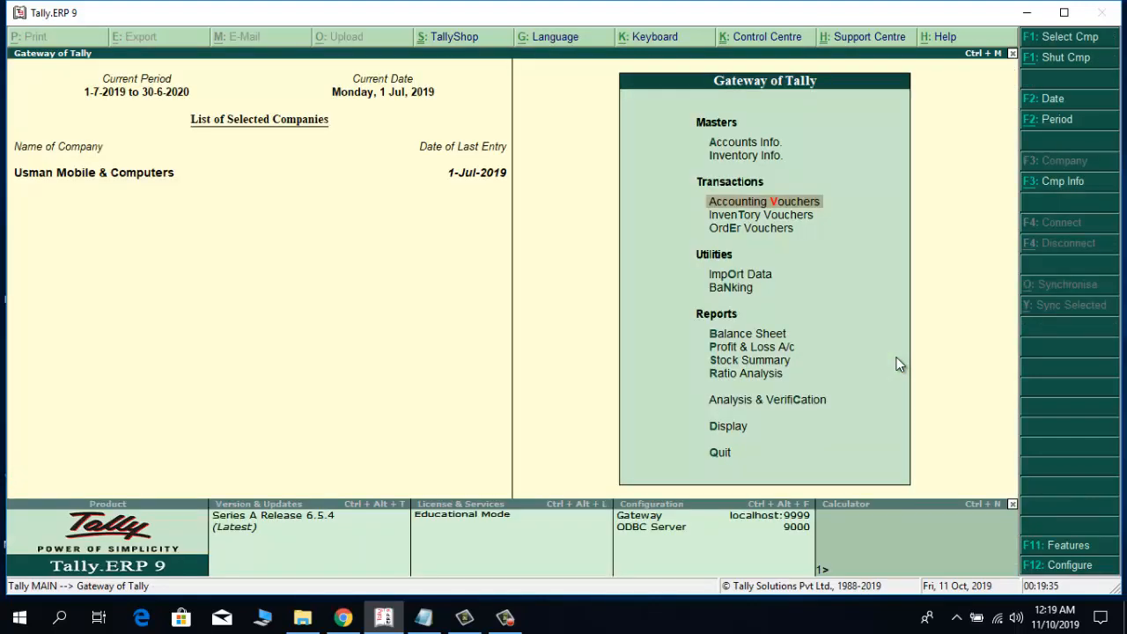
Review the ledger vouchers of Ahmad Computer Center in the account books and return to the Gateway of Tally.
key(Down)
key(Down)
key(Down)
key(Down)
key(Down)
key(Down)
key(Down)
key(Down)
key(Down)
key(Down)
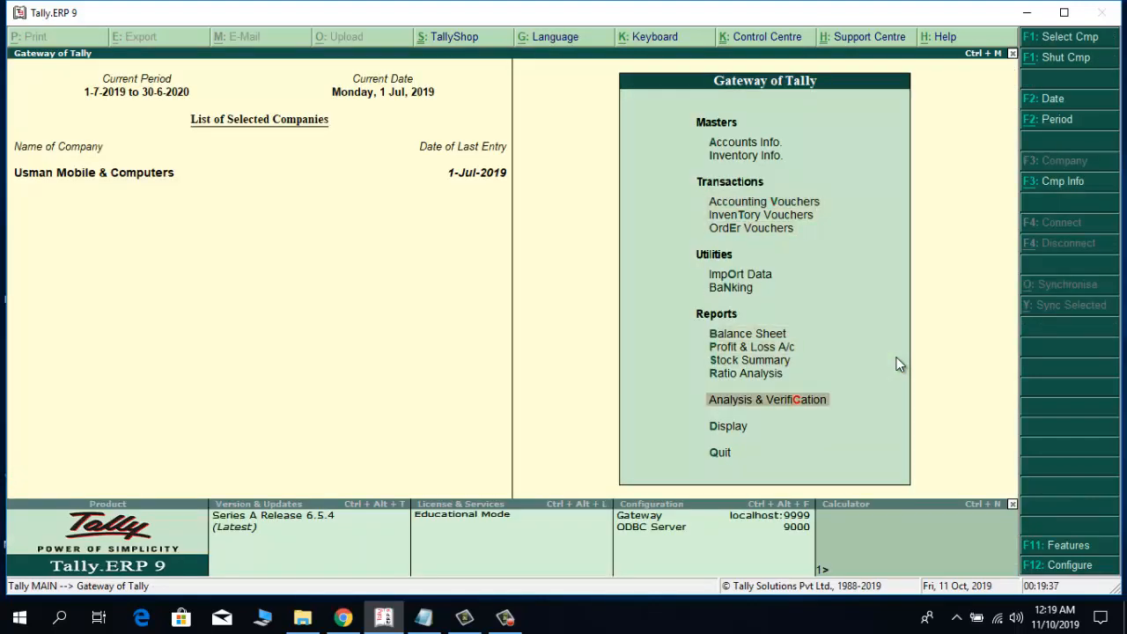
key(Return)
key(Down)
key(Down)
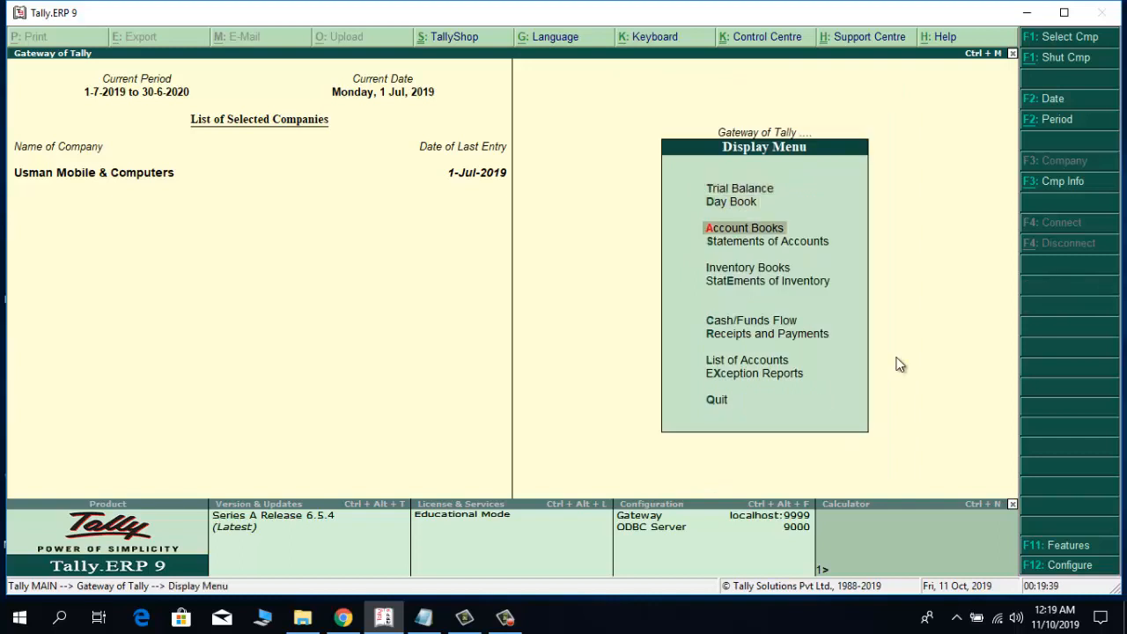
key(Return)
key(Down)
key(Return)
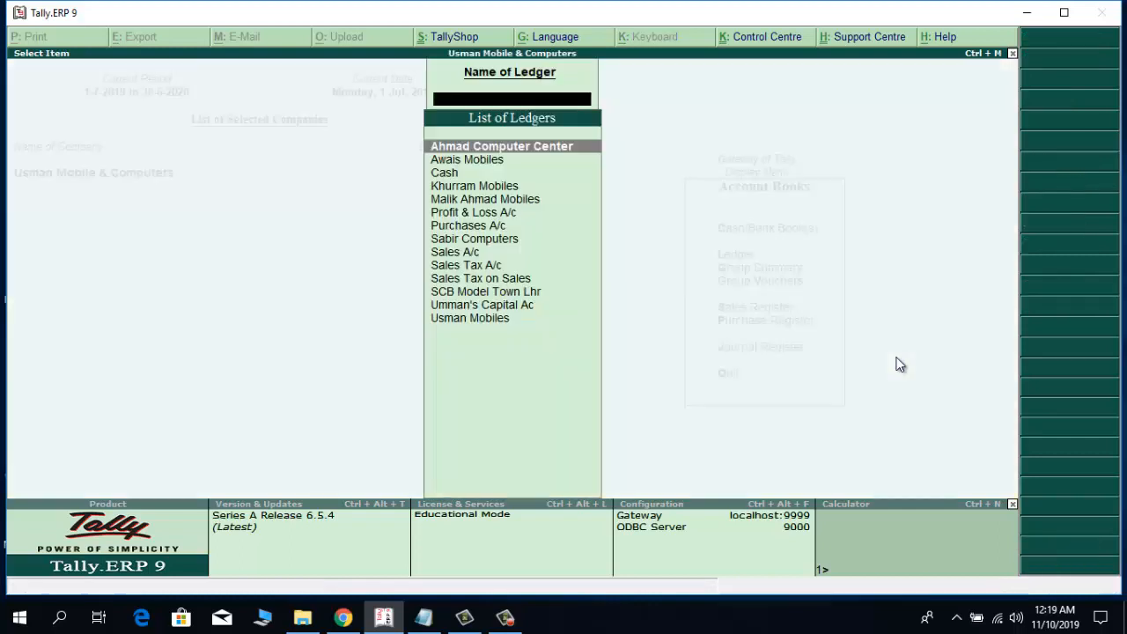
key(Return)
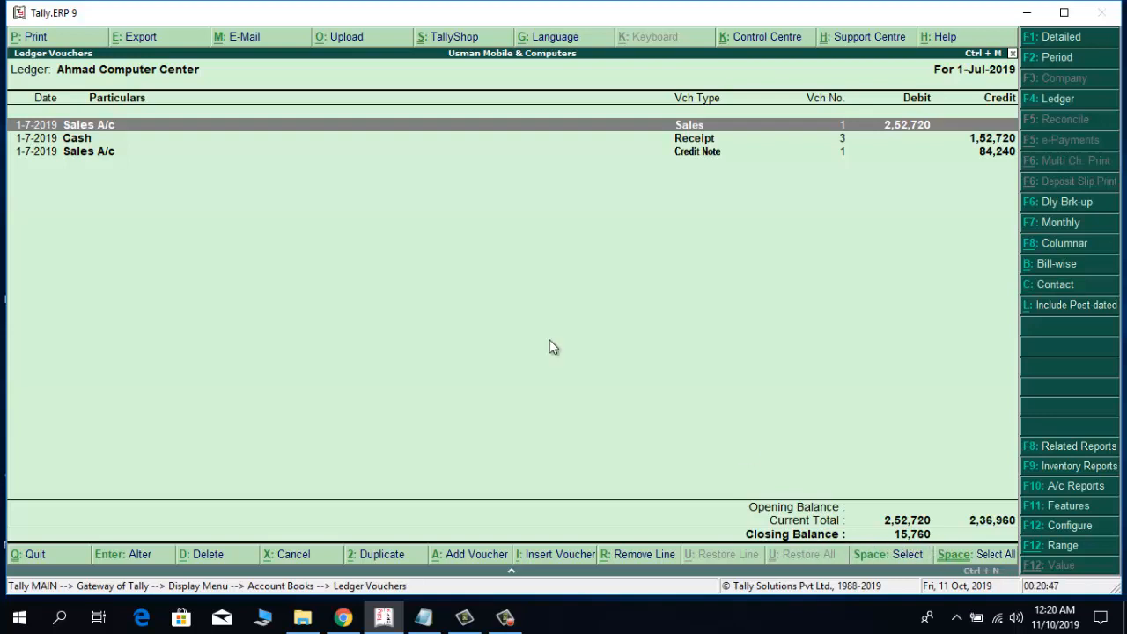
key(Escape)
key(Escape)
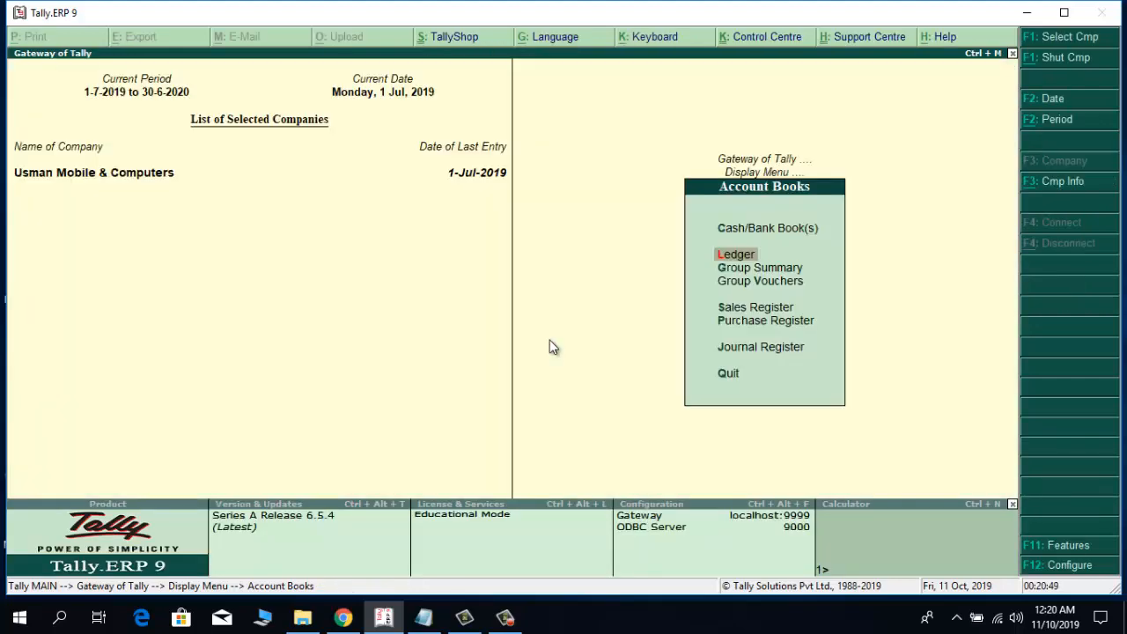
key(Escape)
key(Escape)
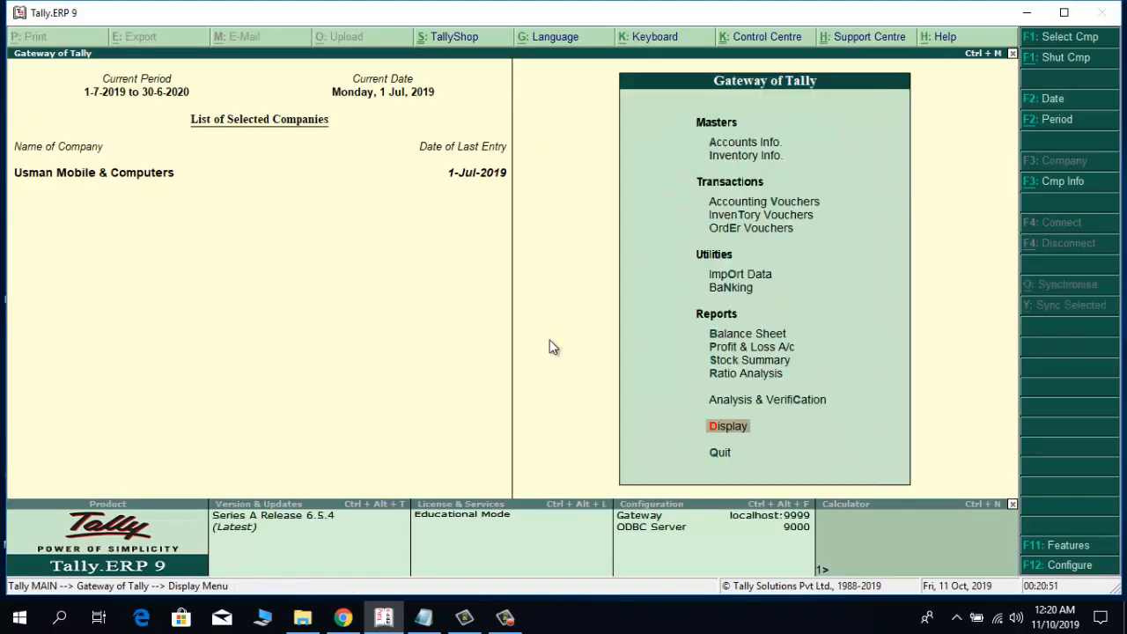